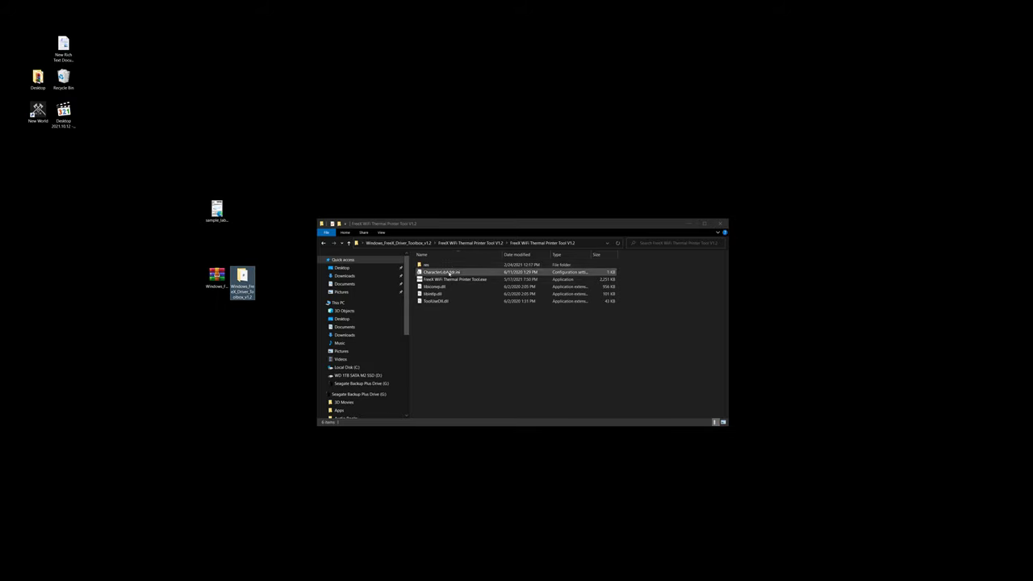
- Dismiss the Printer installed message, finish the driver setup wizard, and select the FreeX WiFi Thermal Printer Tool V1.2 folder
click(440, 246)
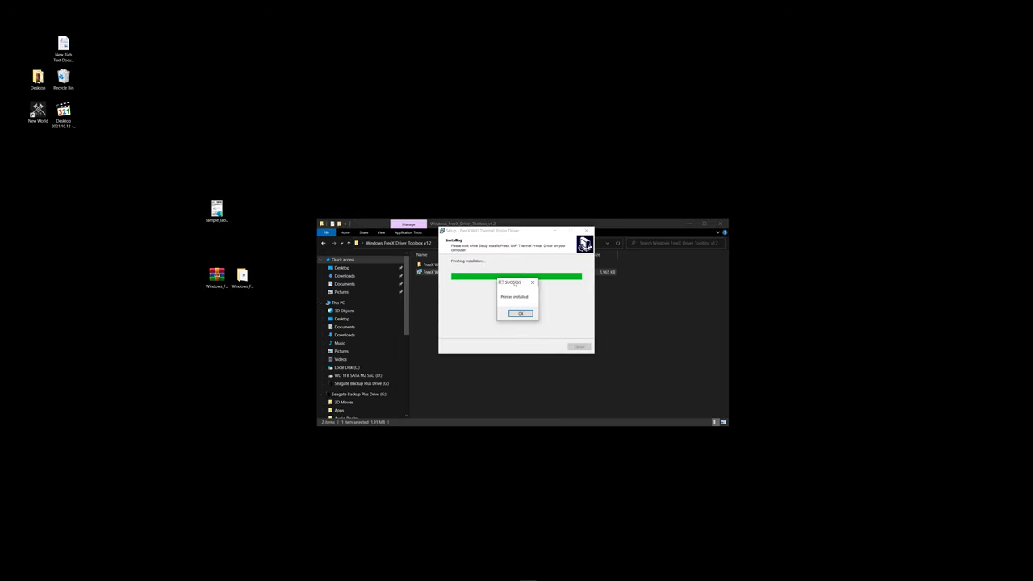
click(521, 313)
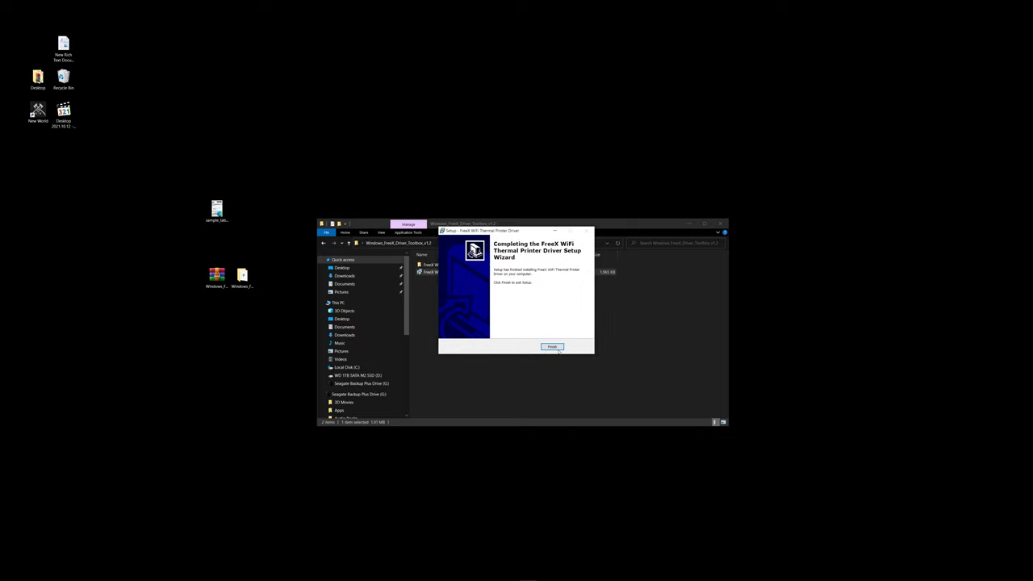
click(554, 348)
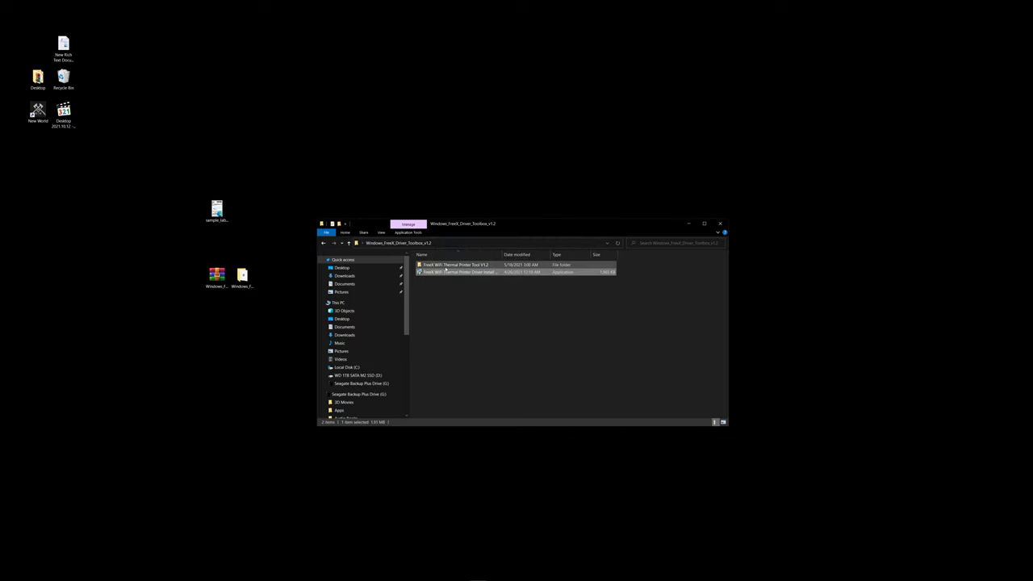
click(445, 266)
- Open the FreeX WiFi Thermal Printer Tool V1.2 folders and launch the toolbox application
double_click(445, 267)
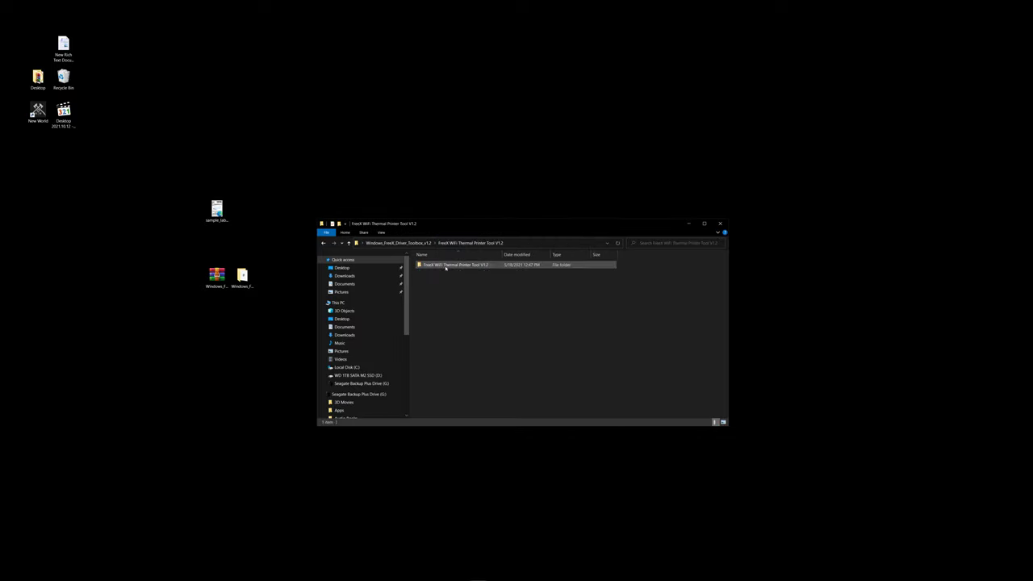
double_click(448, 267)
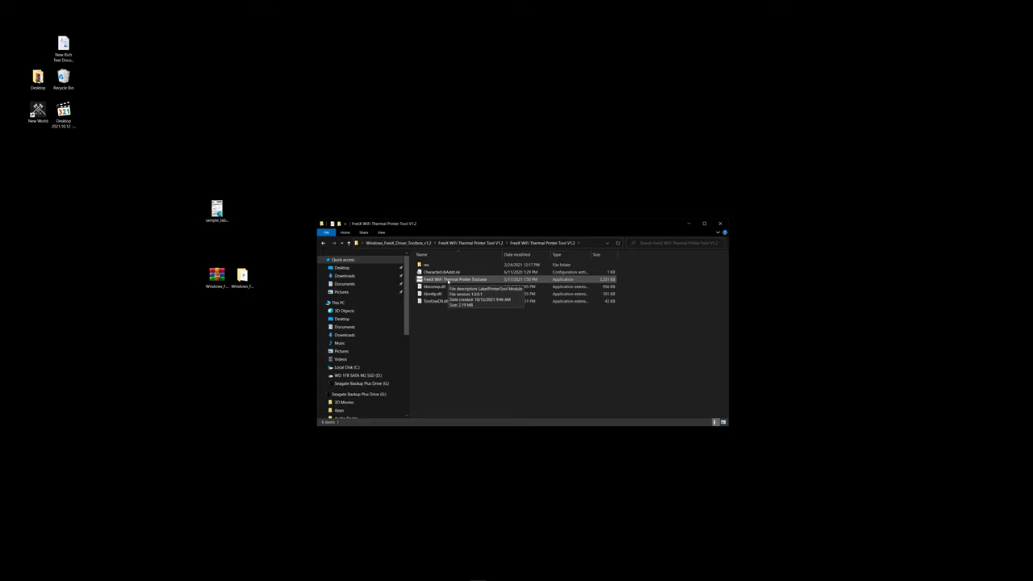
double_click(448, 280)
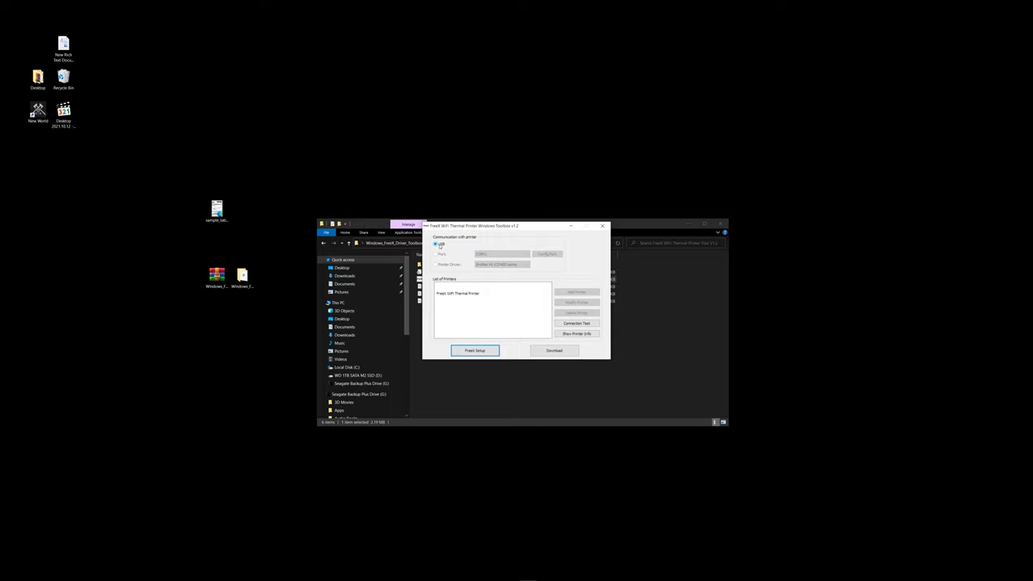
- Run a successful Connection Test on FreeX WiFi Thermal Printer and open its Freex Setup
click(484, 293)
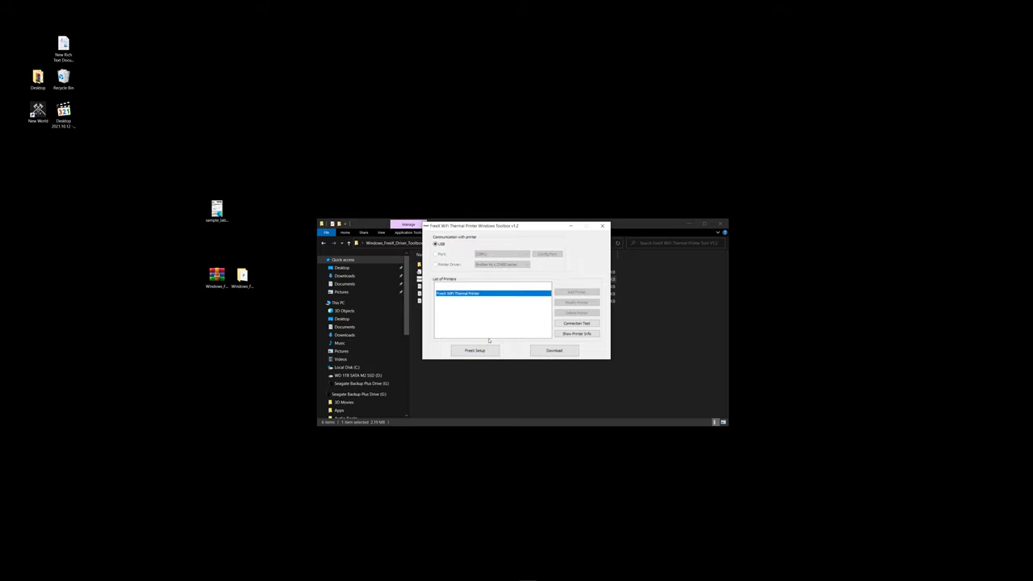
click(574, 324)
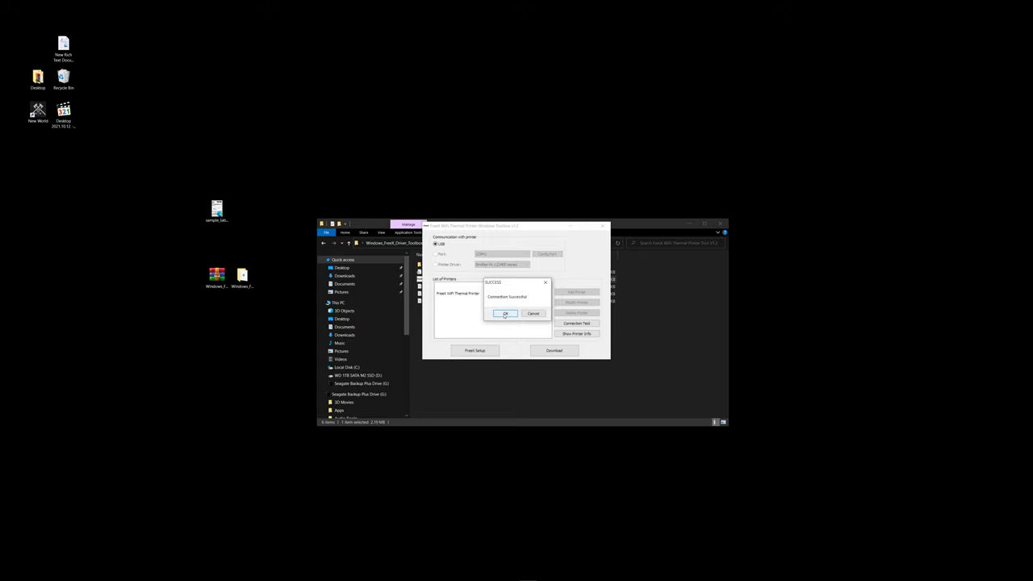
click(505, 314)
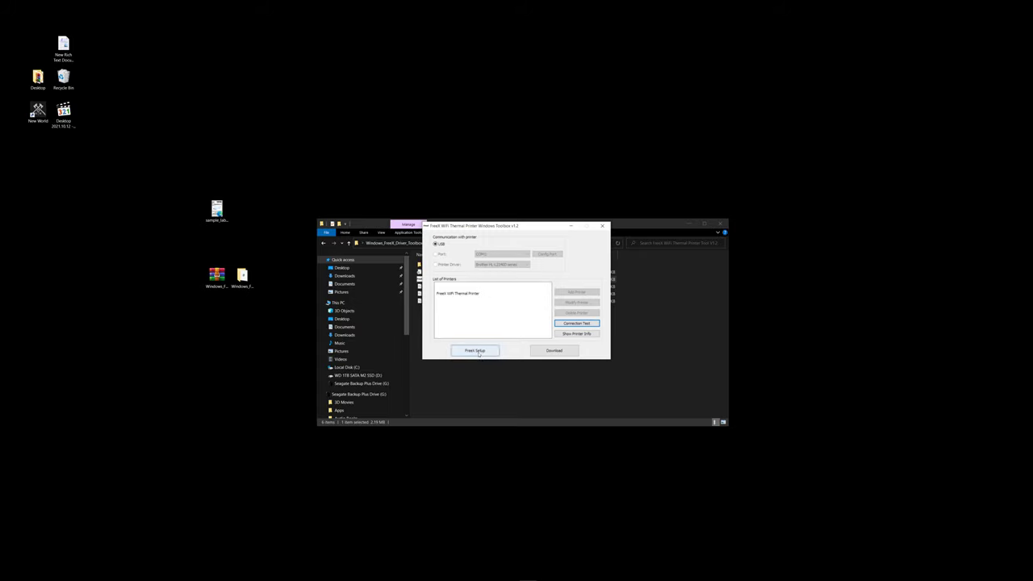
click(465, 294)
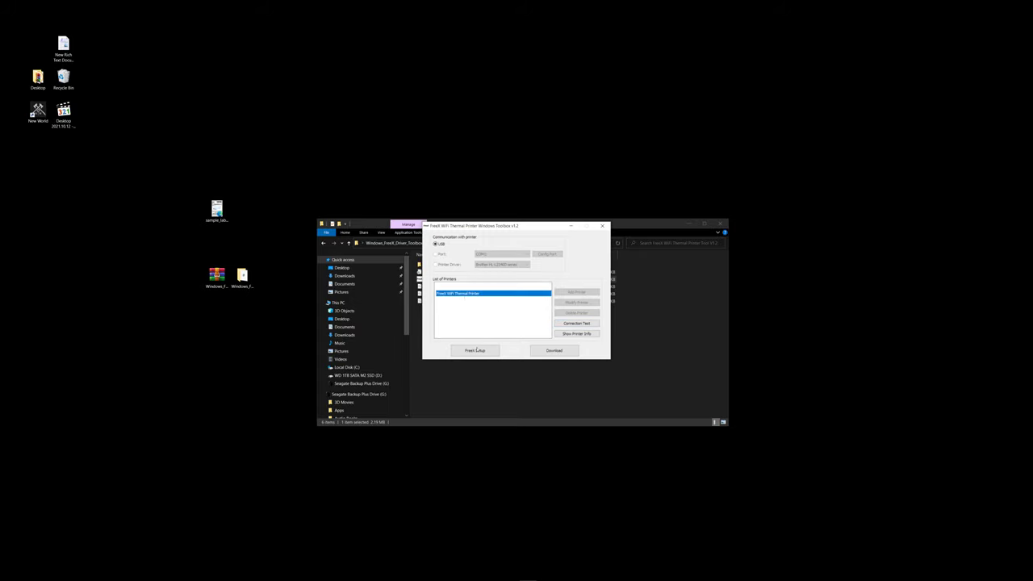
click(477, 351)
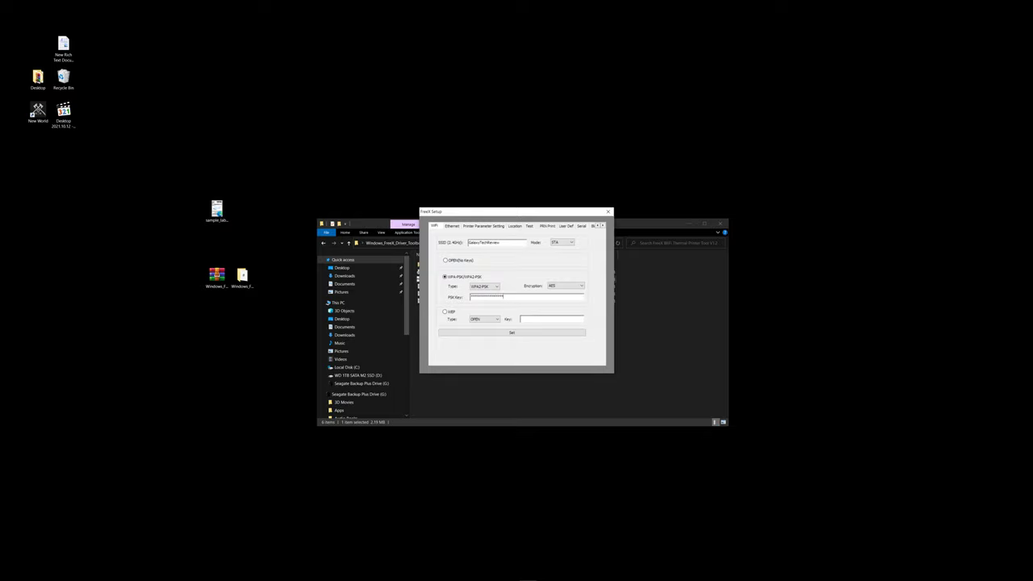
- Send the Wi-Fi SSID and WPA2-PSK key to the printer and confirm the Sync Success message
click(500, 333)
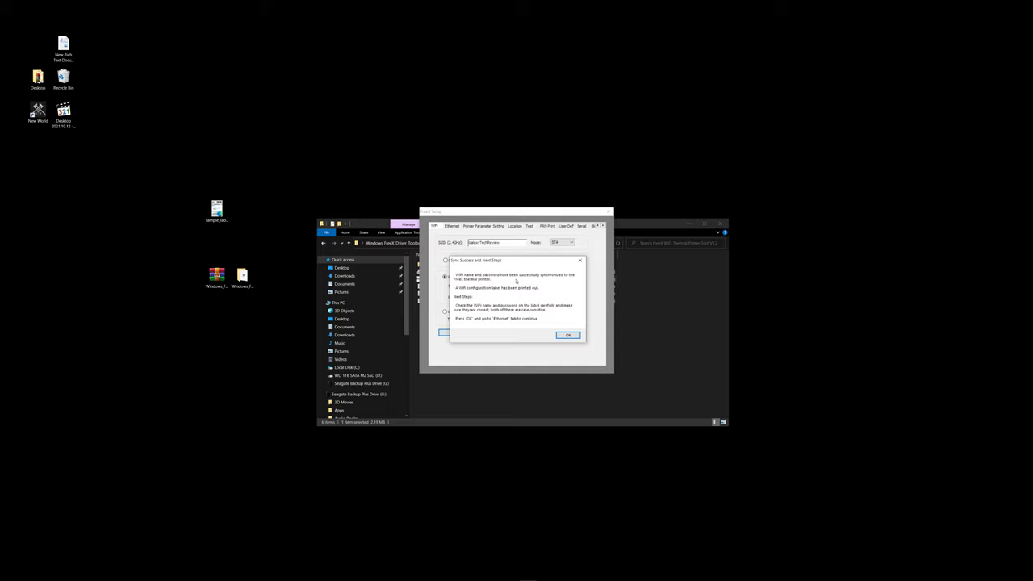
click(568, 336)
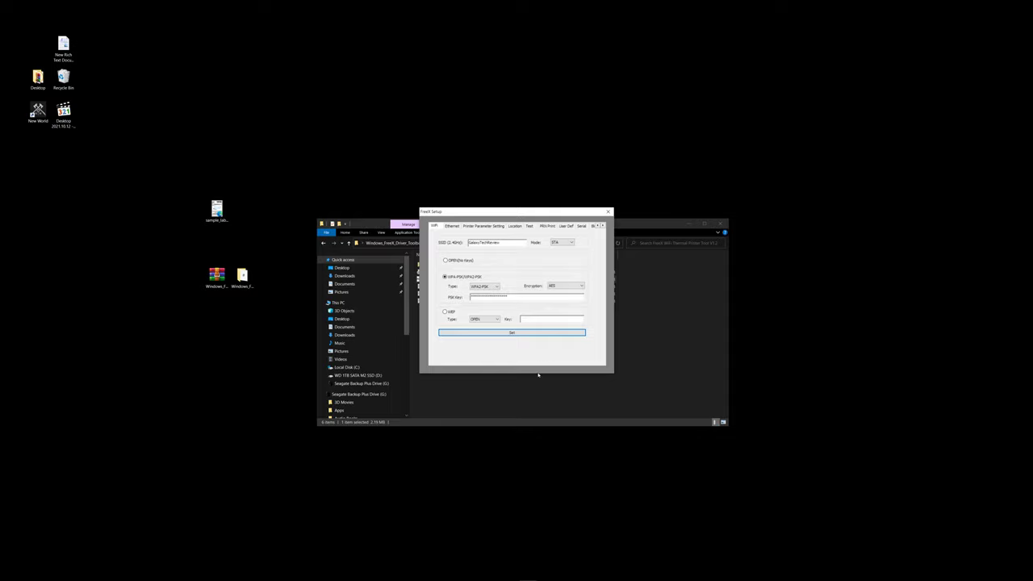
click(453, 226)
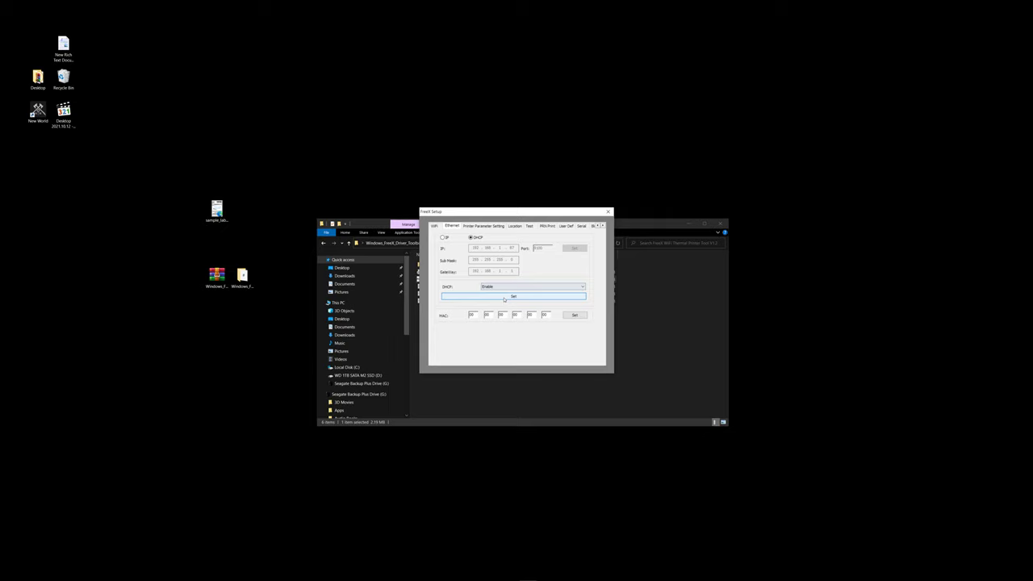
- Apply DHCP Enable on the printer's Ethernet tab, then bring up Windows Settings
click(511, 297)
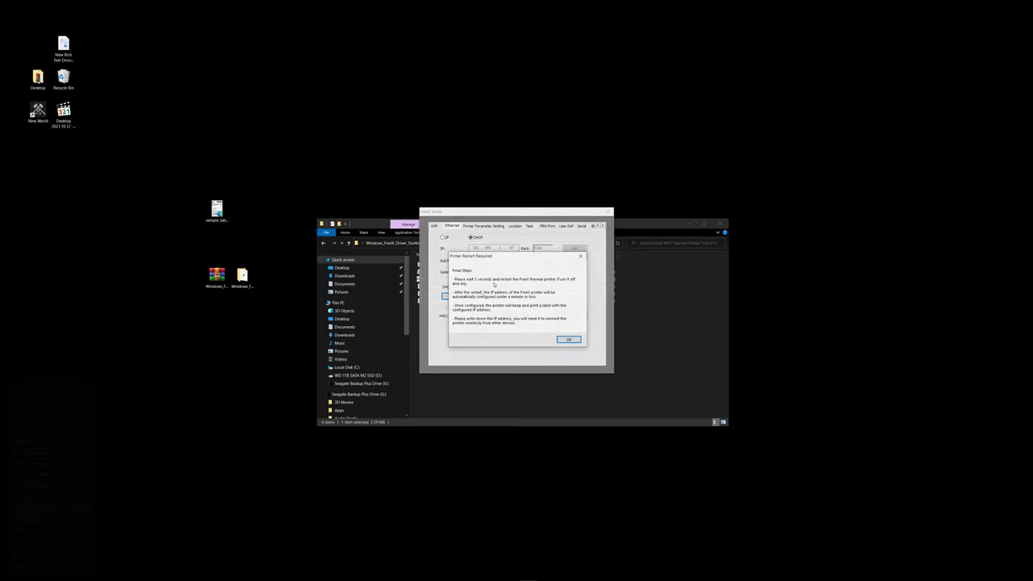
key(super+i)
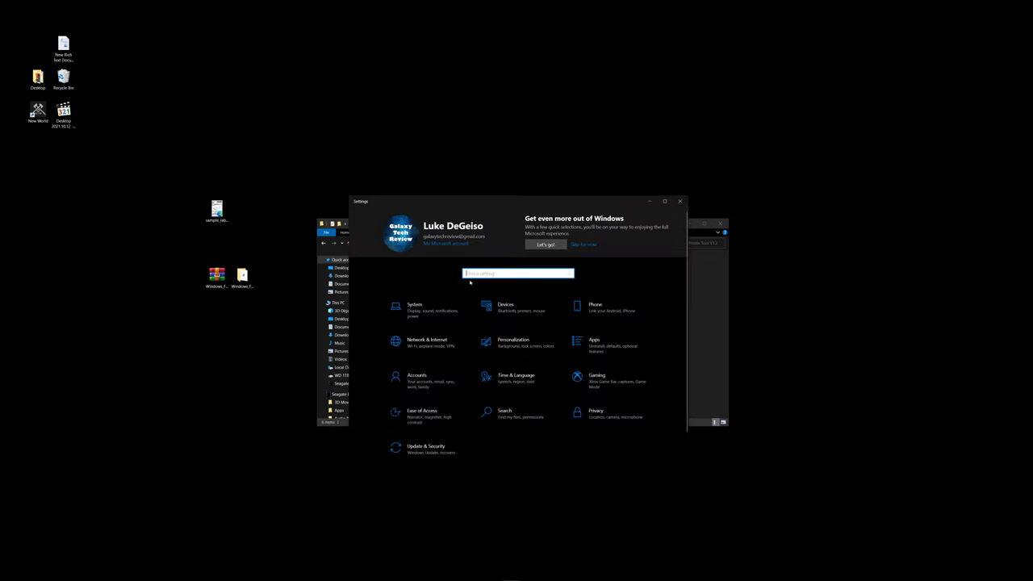
- Search Settings for 'pr', open Printers & scanners, and add a printer that isn't listed
text(pri)
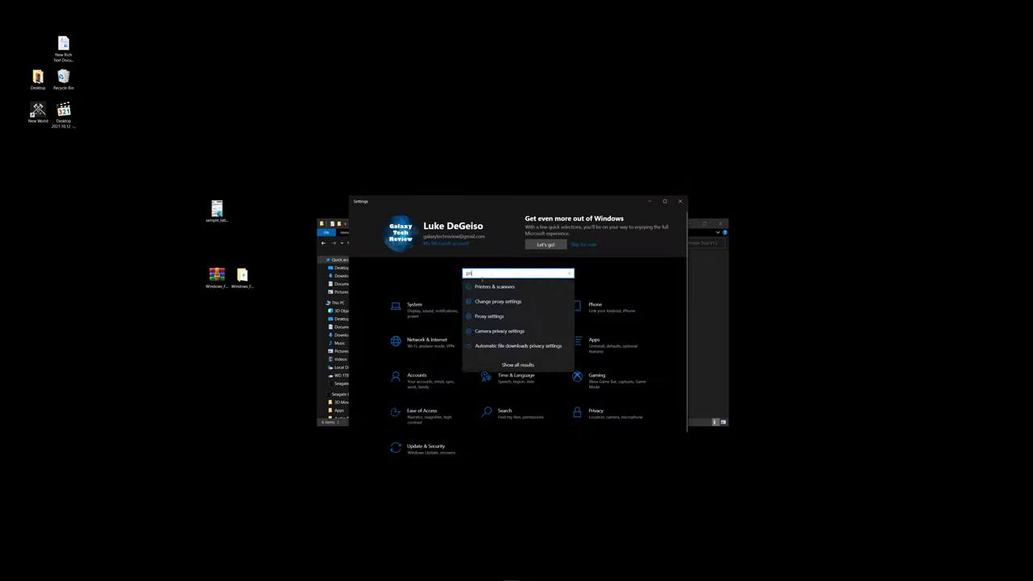
click(488, 286)
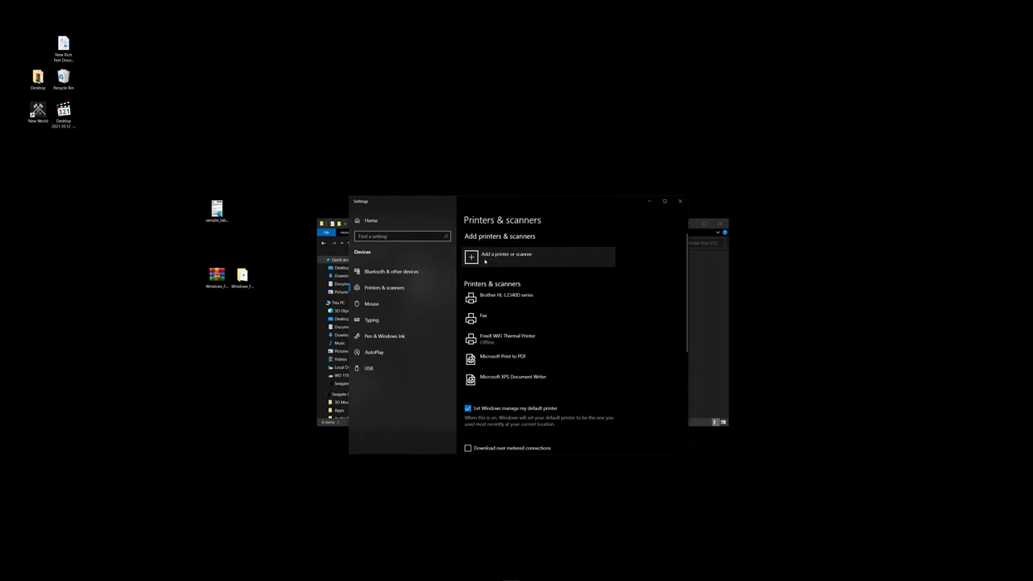
click(485, 258)
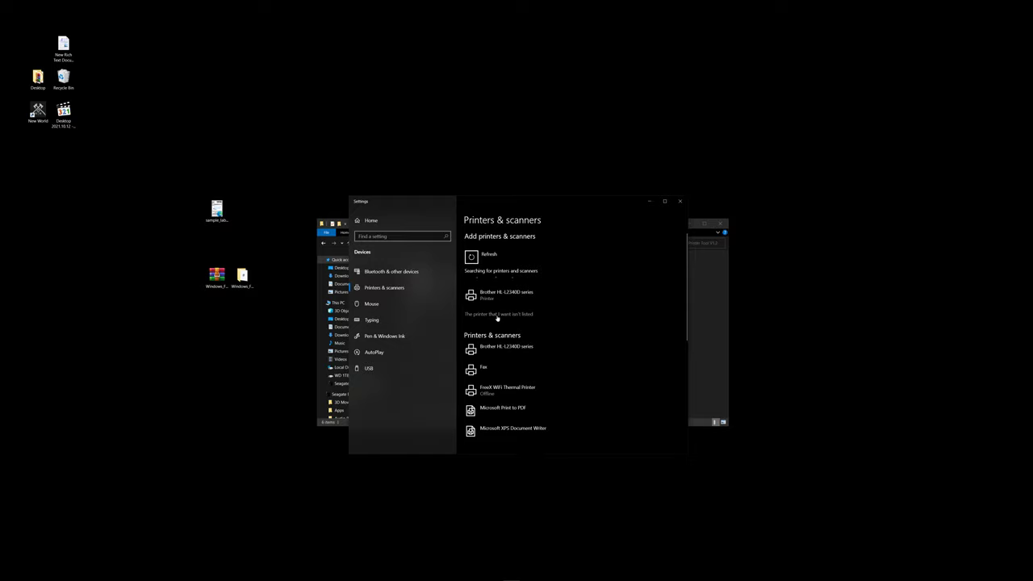
click(499, 315)
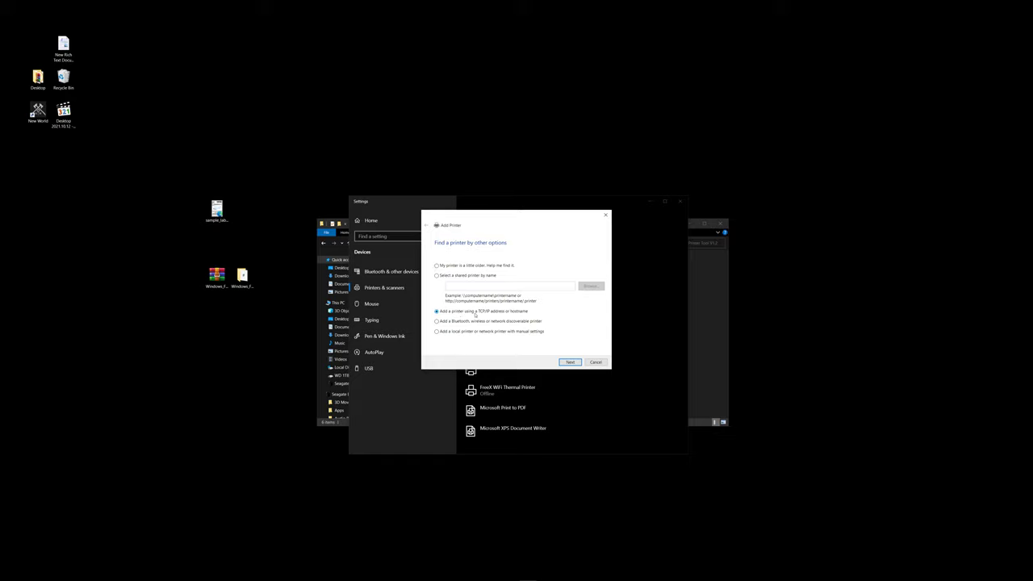
- Add the printer at TCP/IP address 192.168.0.219 with an edited port name and Generic Network Card port type
click(561, 363)
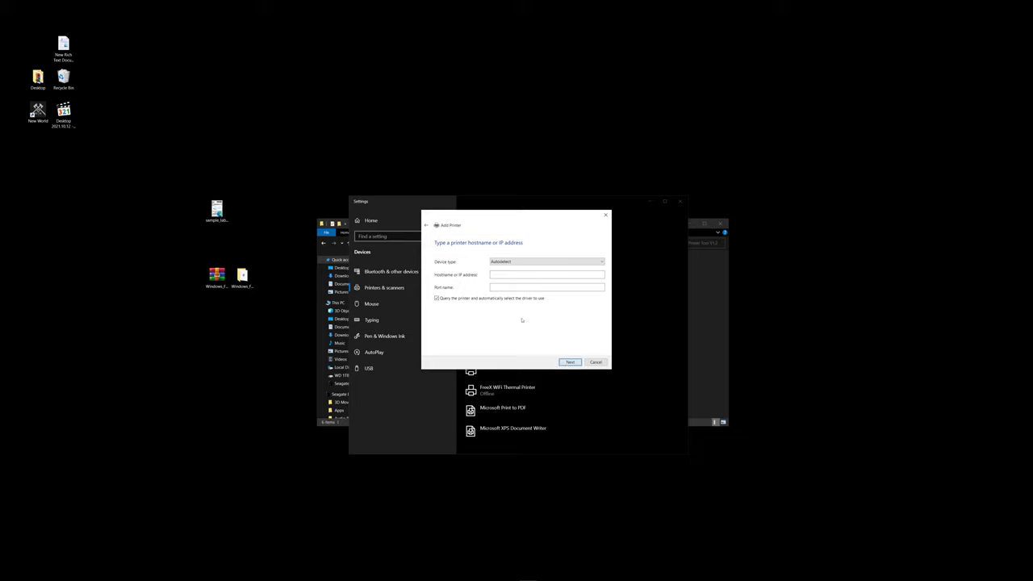
click(511, 276)
text(.168.0.219)
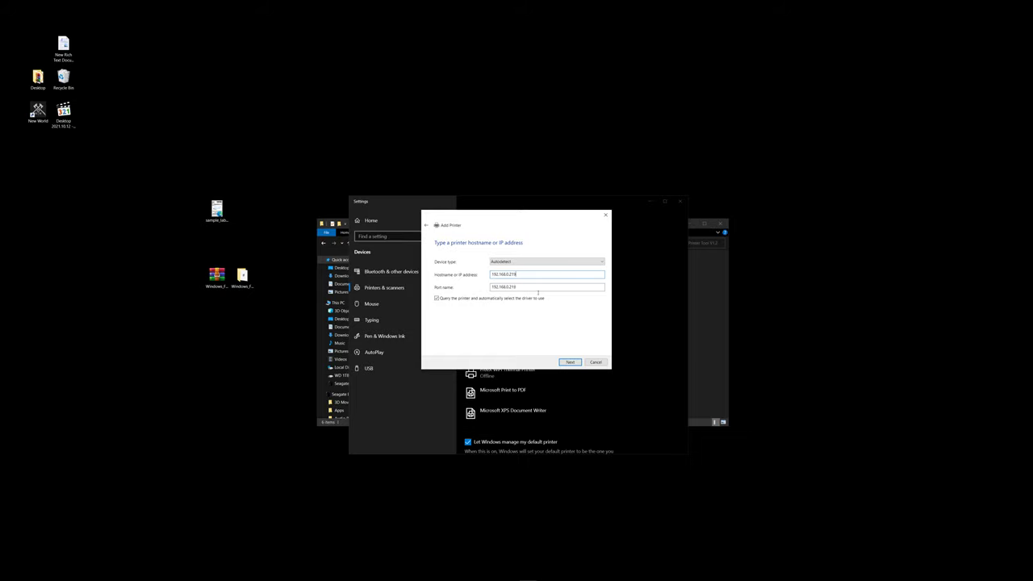
key(Tab)
text(1)
click(568, 363)
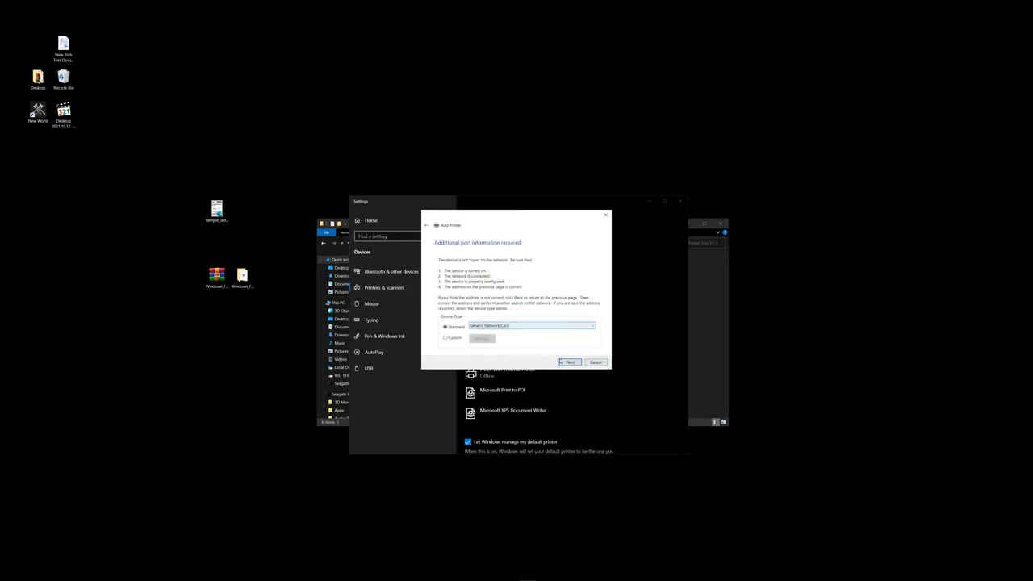
click(569, 362)
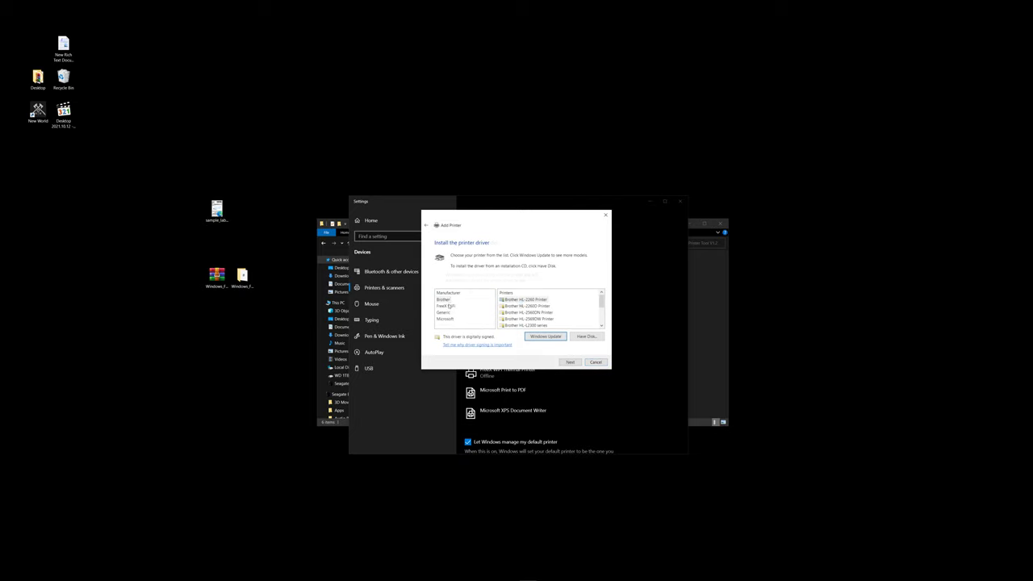
- Choose the FreeX WiFi Thermal Printer driver from the FreeX WiFi manufacturer, keeping the installed driver
click(446, 307)
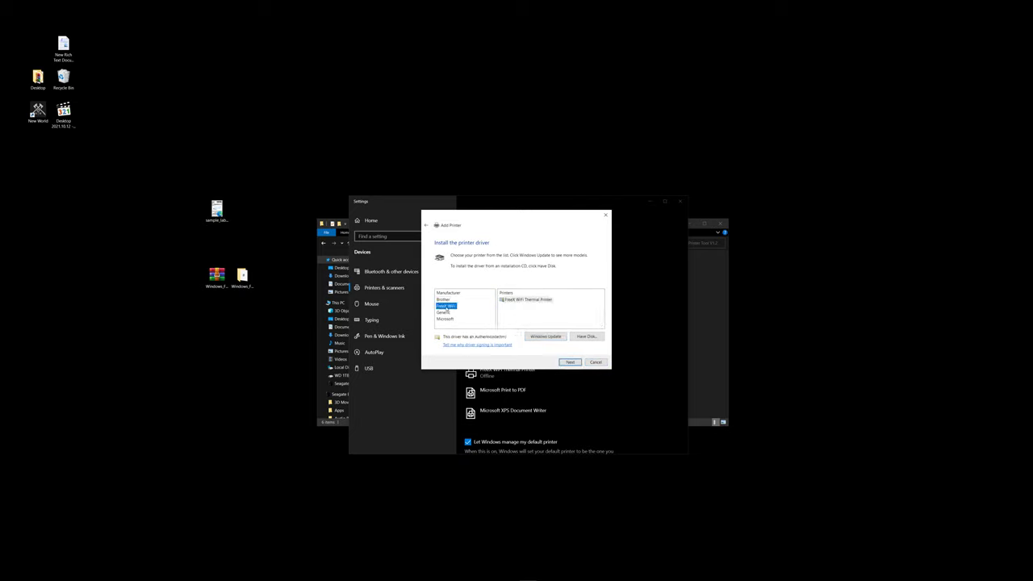
click(522, 300)
click(570, 362)
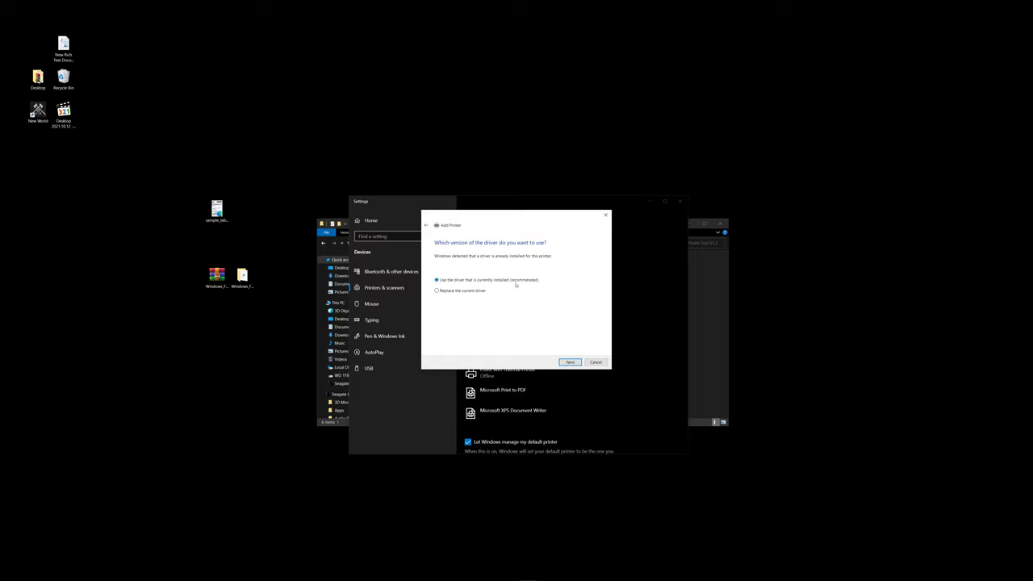
click(570, 363)
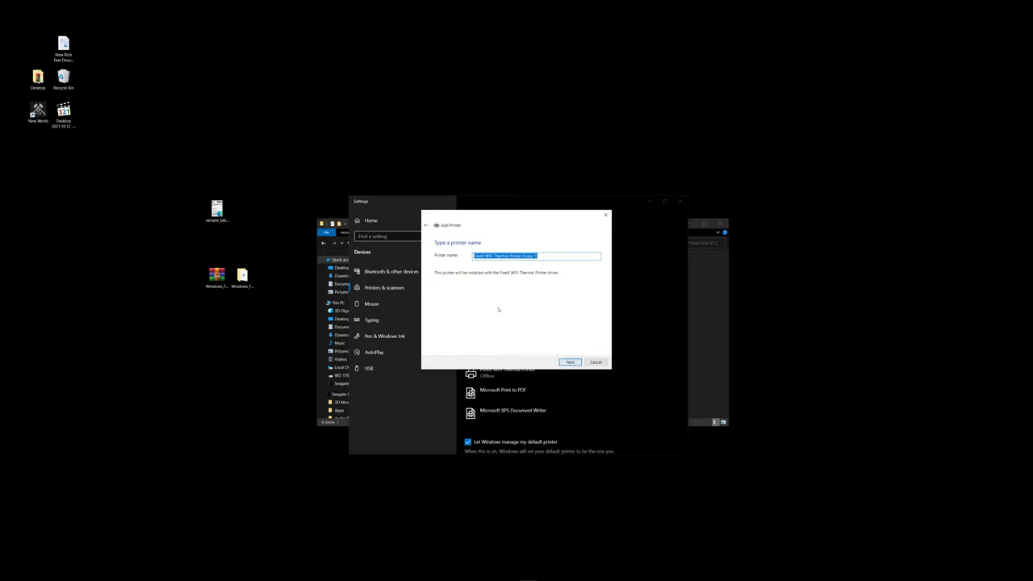
- Rename the printer 'FreeX WiFi Thermal Printer WIRELESS', keep the sharing settings, and print a test page
click(526, 258)
drag(546, 259, 527, 259)
text(WIRELESS)
click(570, 362)
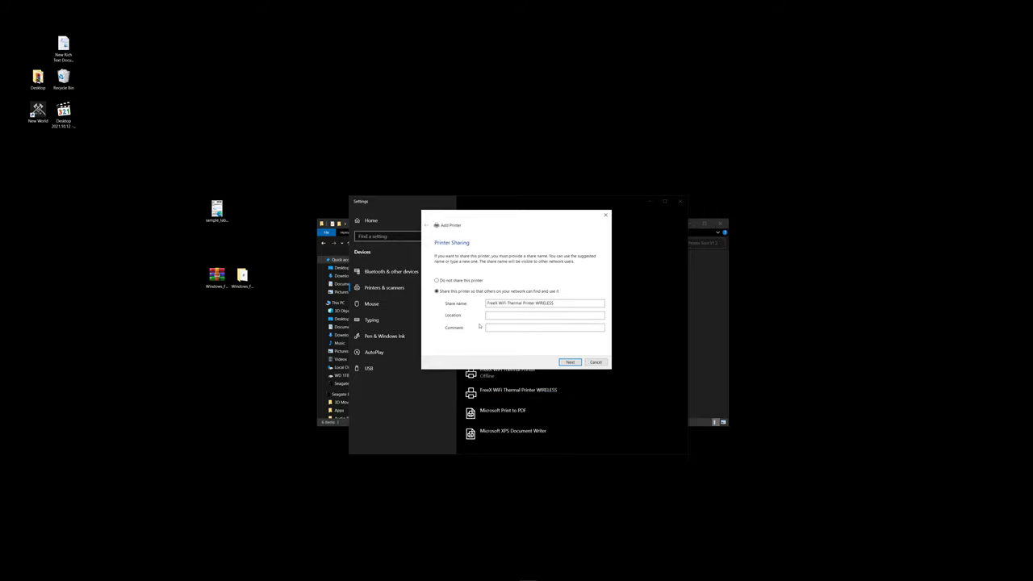
click(570, 363)
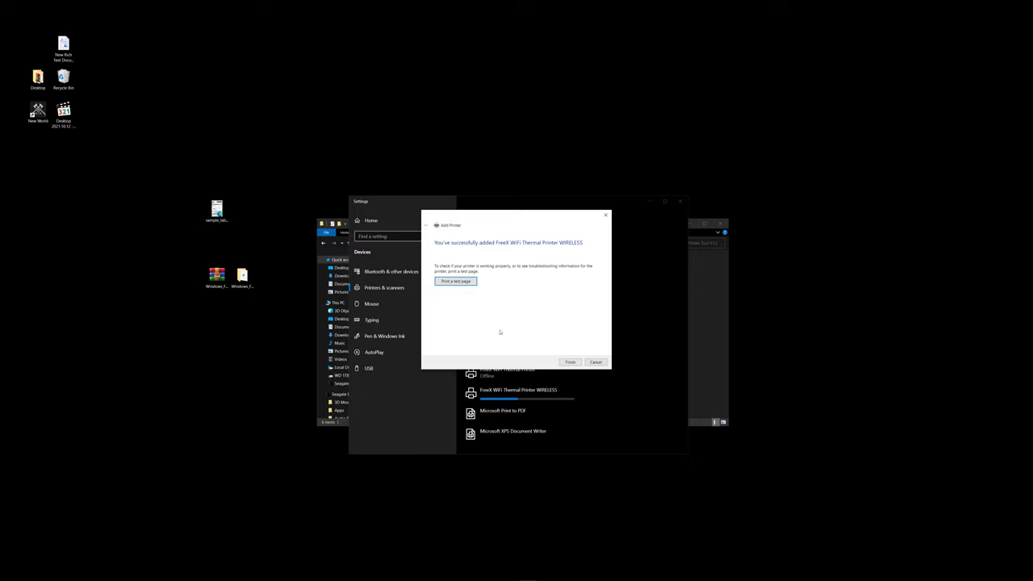
click(456, 282)
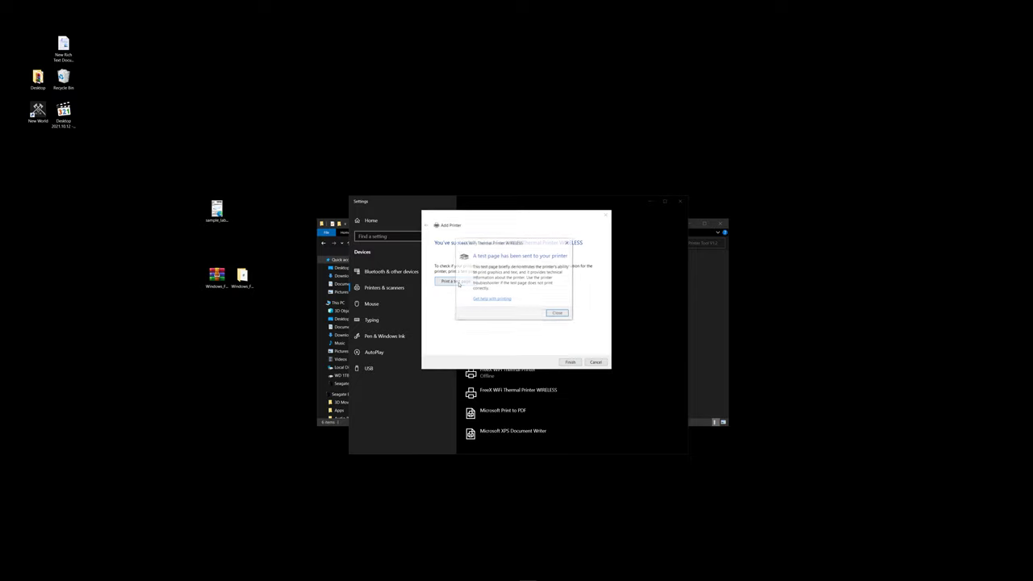